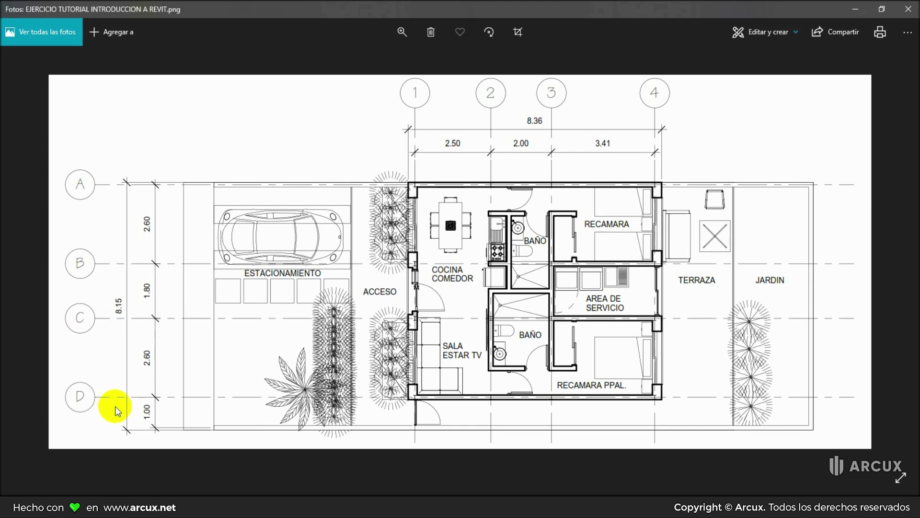
# - Switch from the Photos viewer to Revit and make the Nivel PB floor plan the active view
pyautogui.hotkey('alt', 'Tab')
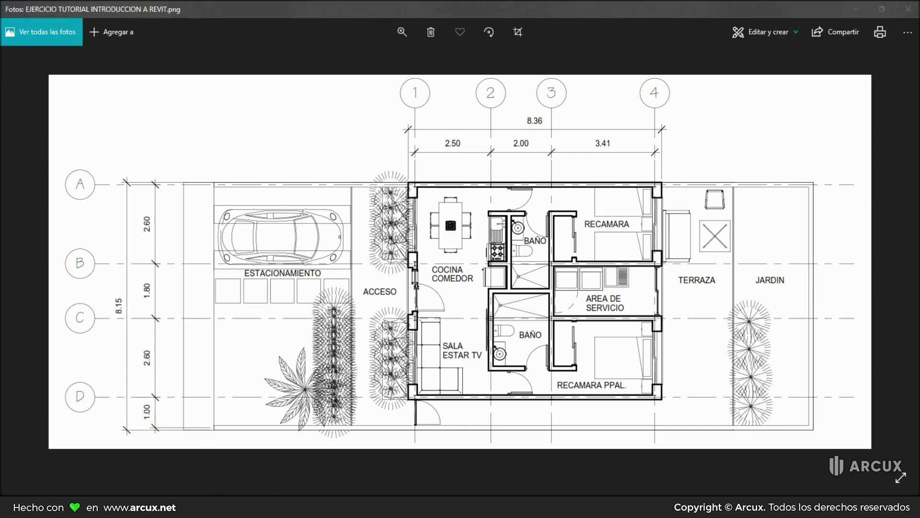
pyautogui.click(178, 102)
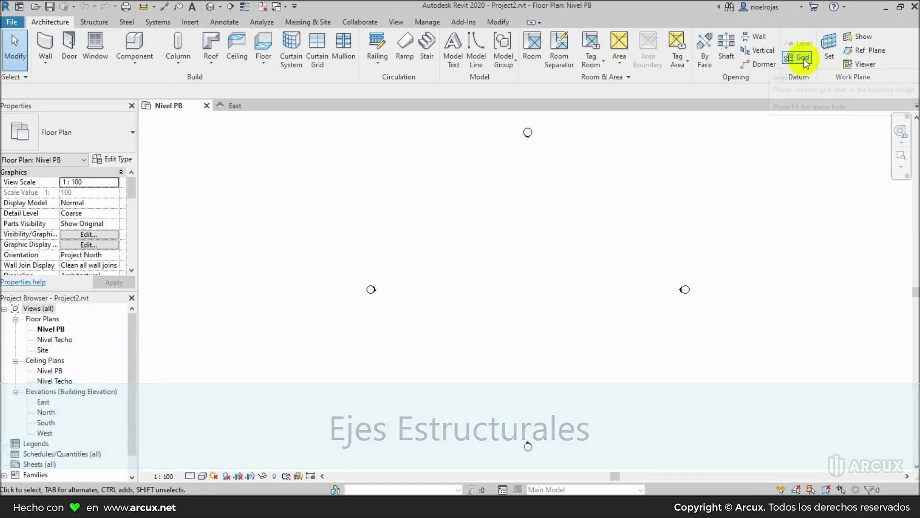
pyautogui.click(801, 58)
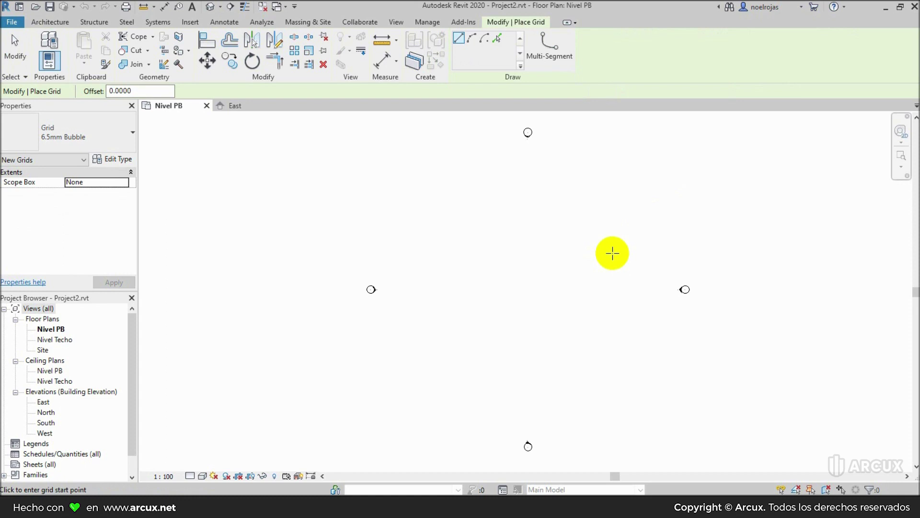
# - Draw a horizontal grid line across the Nivel PB floor plan
pyautogui.click(613, 254)
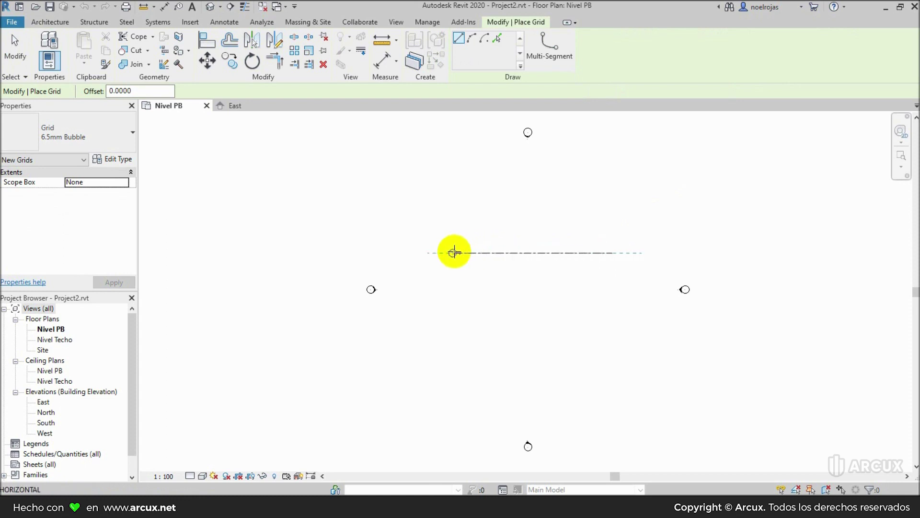
pyautogui.click(433, 252)
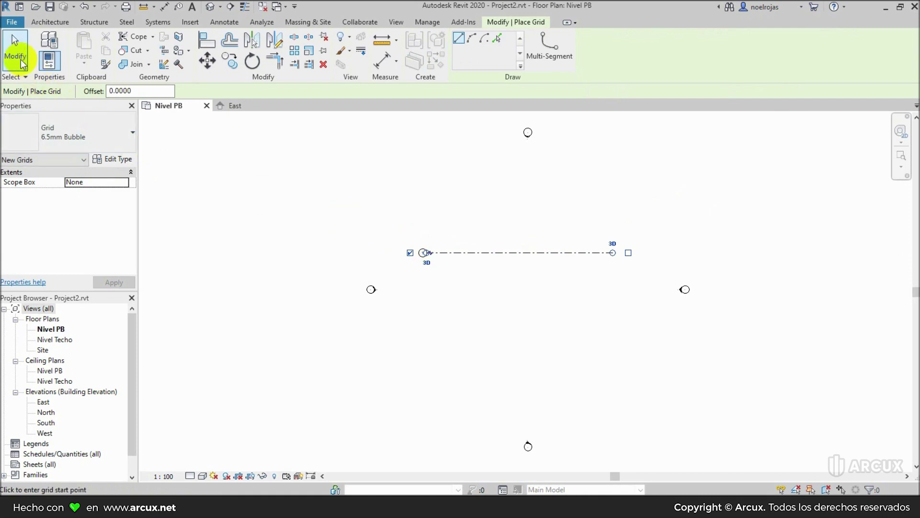
pyautogui.click(16, 57)
pyautogui.scroll(1, 468, 255)
pyautogui.scroll(2, 427, 259)
pyautogui.scroll(1, 401, 251)
pyautogui.scroll(1, 386, 248)
pyautogui.scroll(2, 383, 246)
pyautogui.scroll(1, 383, 246)
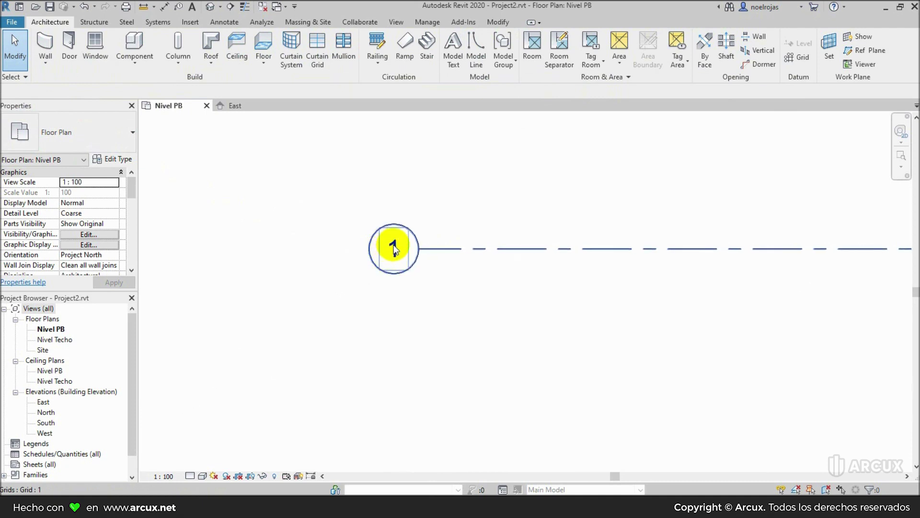
# - Rename the new horizontal grid's bubble label to A
pyautogui.doubleClick(393, 247)
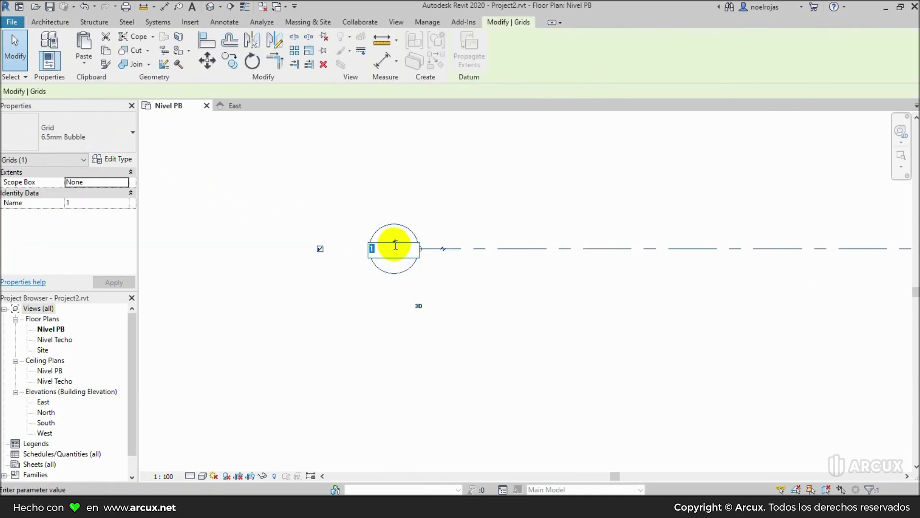
pyautogui.write('A')
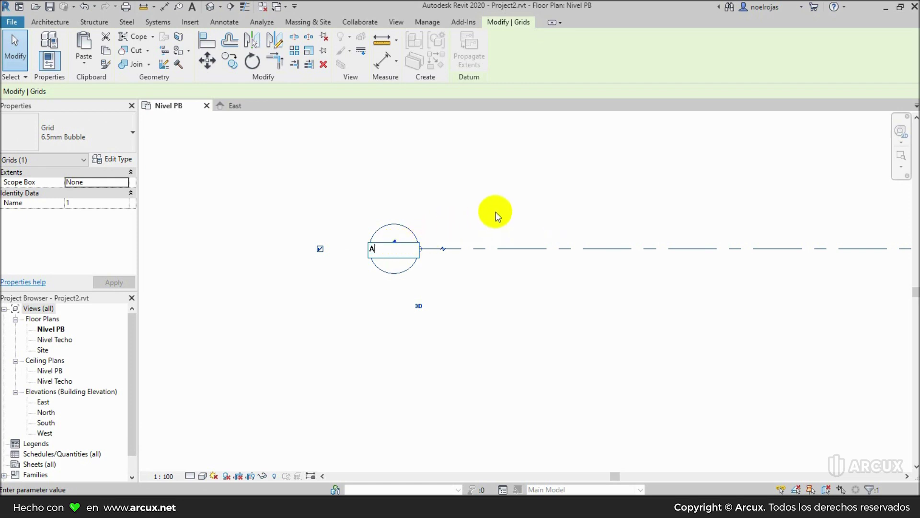
pyautogui.press('Return')
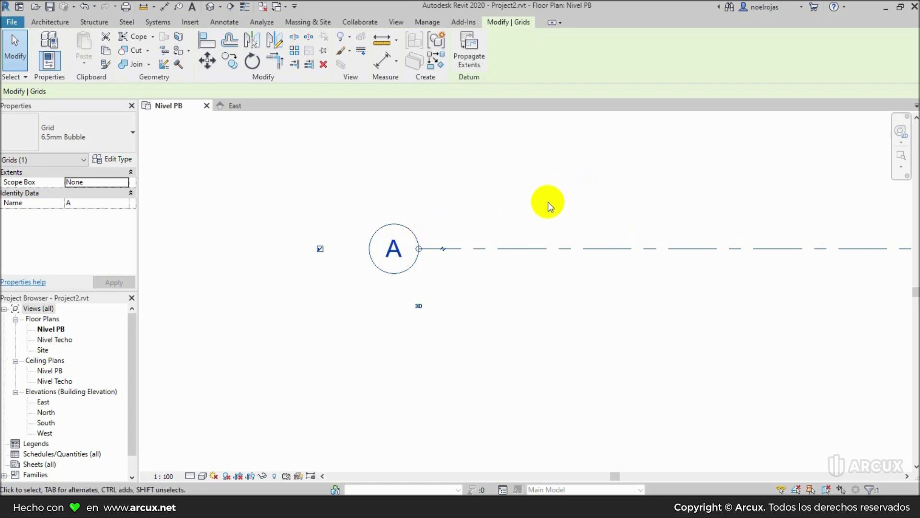
pyautogui.press('Escape')
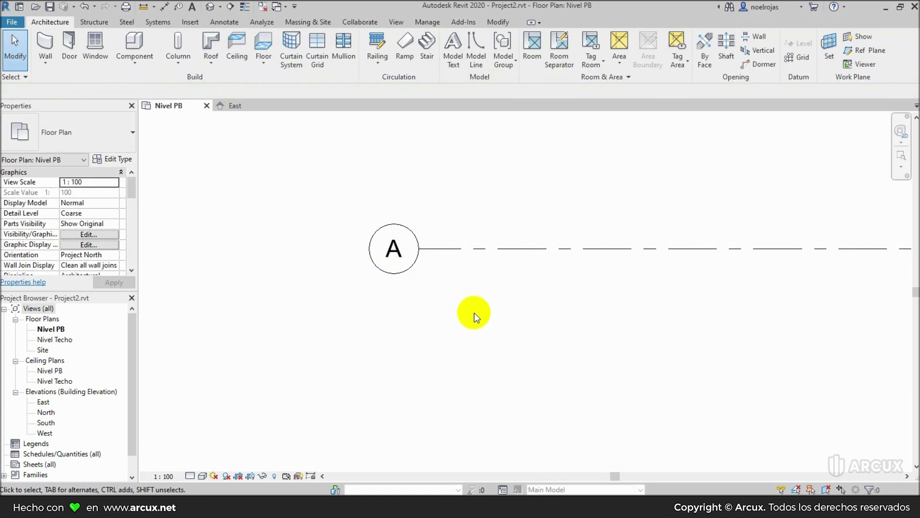
pyautogui.scroll(-3, 324, 294)
pyautogui.scroll(-1, 320, 293)
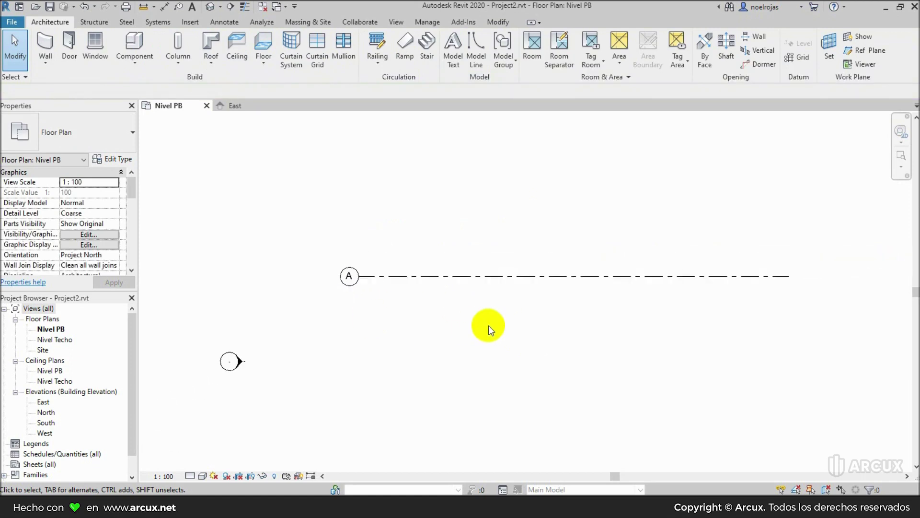
pyautogui.moveTo(488, 325); pyautogui.dragTo(461, 266, button='middle')
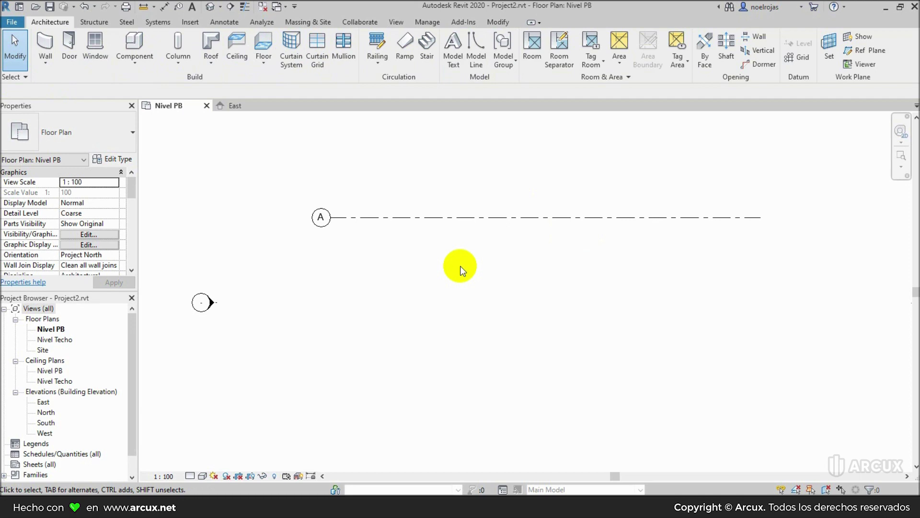
pyautogui.click(799, 58)
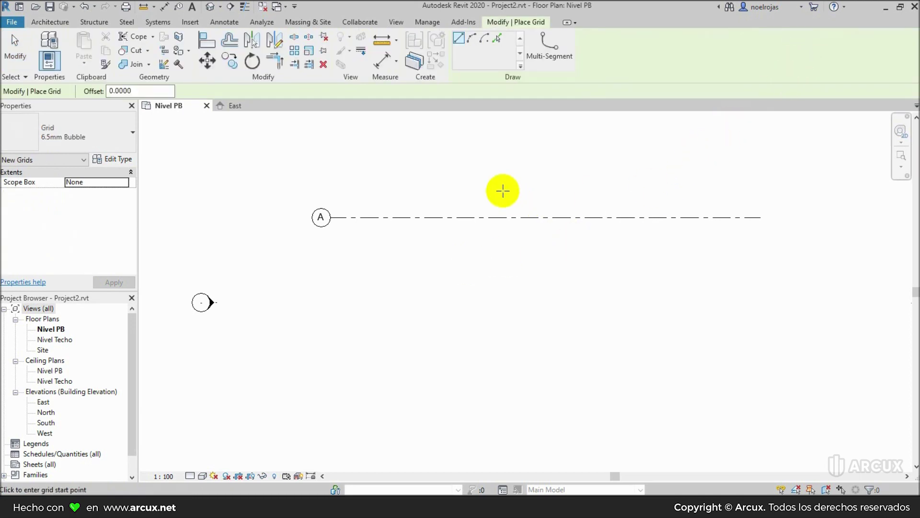
# - Create grid B by picking grid A with a 2.60 offset below it
pyautogui.click(498, 42)
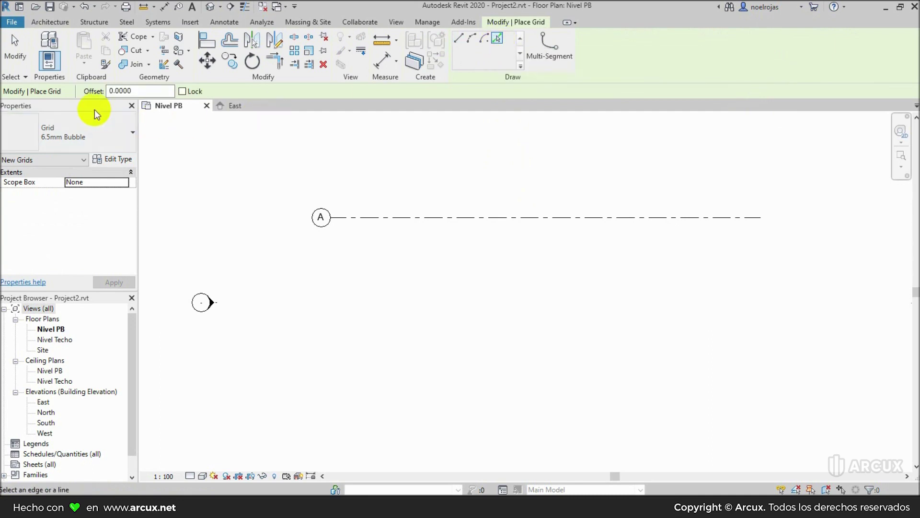
pyautogui.doubleClick(136, 91)
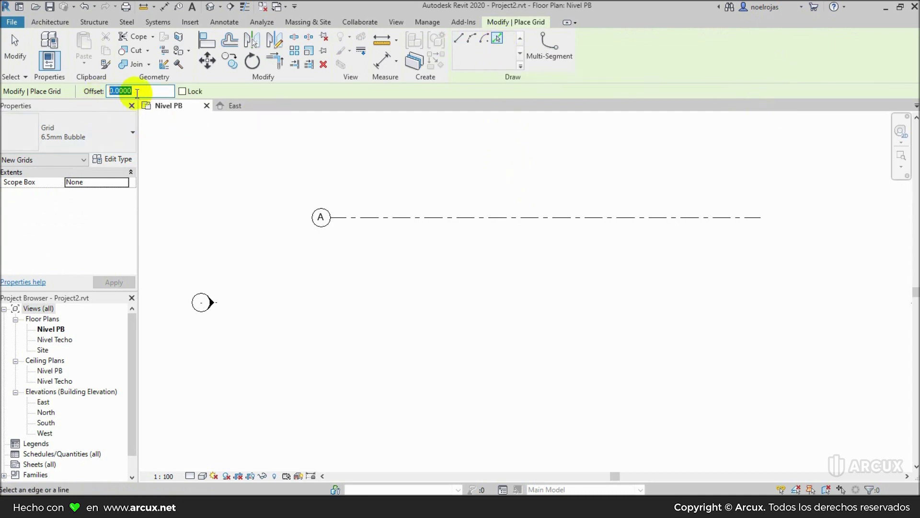
pyautogui.write('2.60')
pyautogui.press('Return')
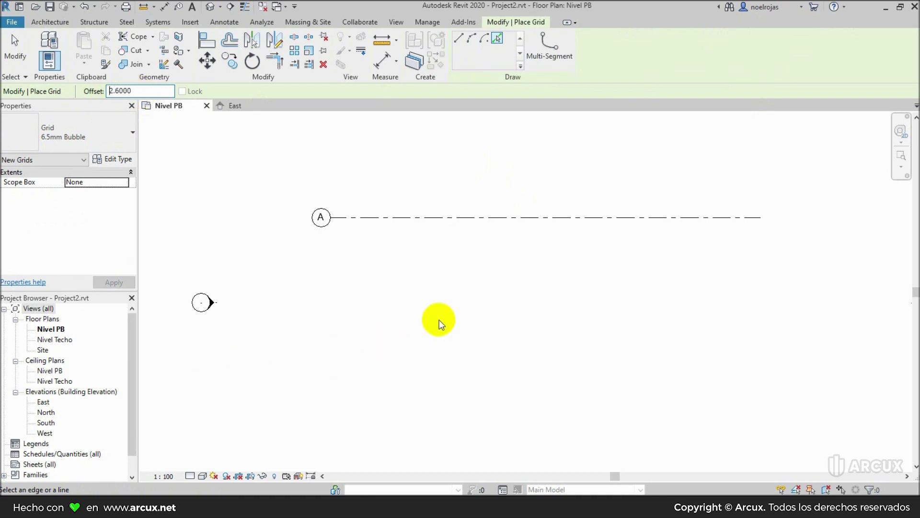
pyautogui.click(430, 222)
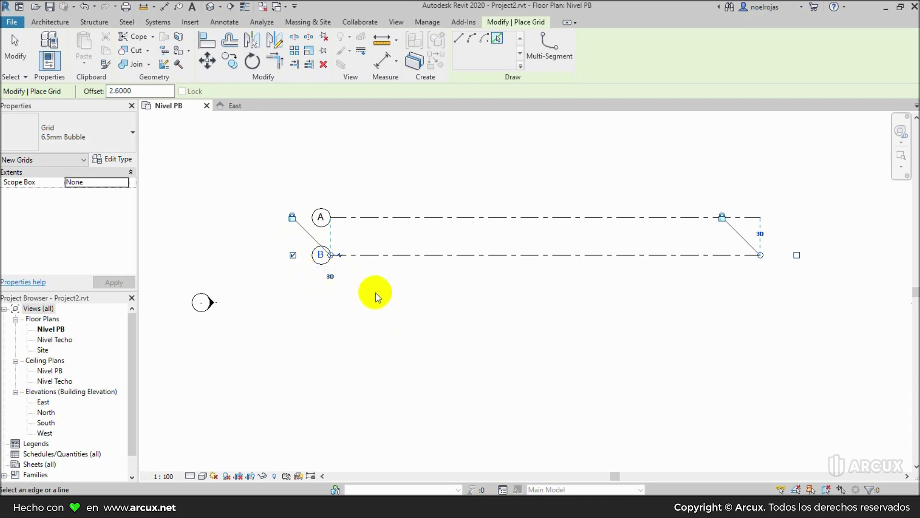
pyautogui.click(15, 50)
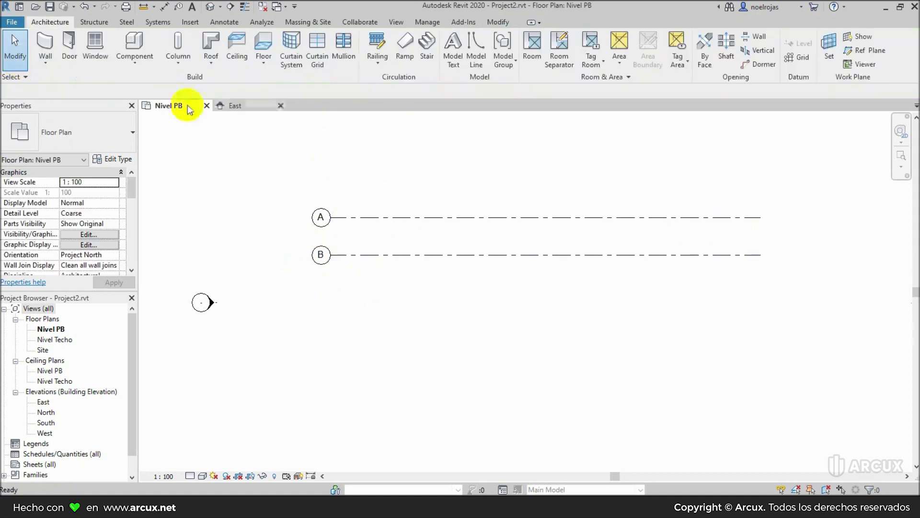
# - Add grid C by picking grid B with a 1.80 offset below it
pyautogui.click(804, 58)
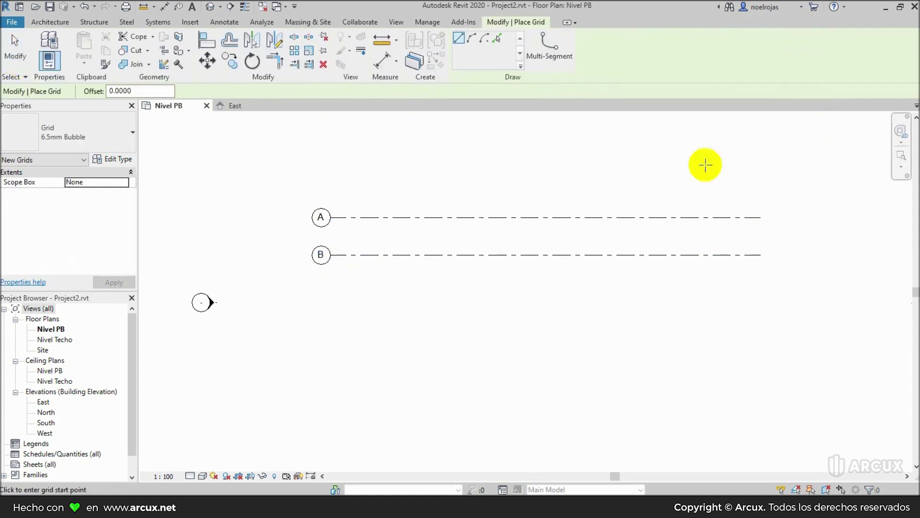
pyautogui.click(498, 40)
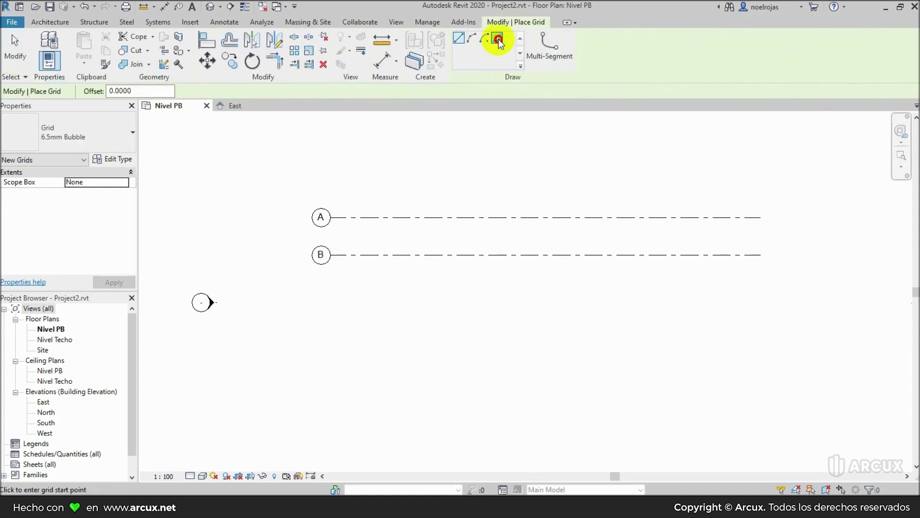
pyautogui.doubleClick(110, 91)
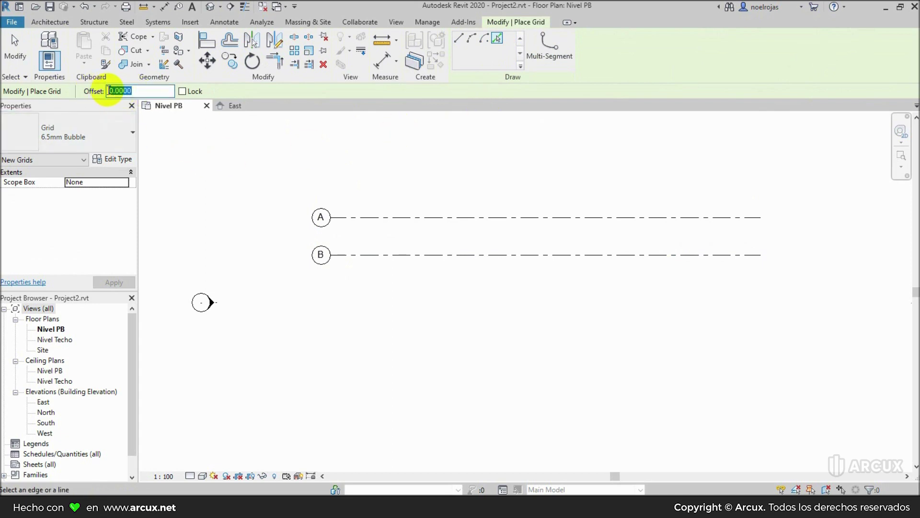
pyautogui.write('1.80')
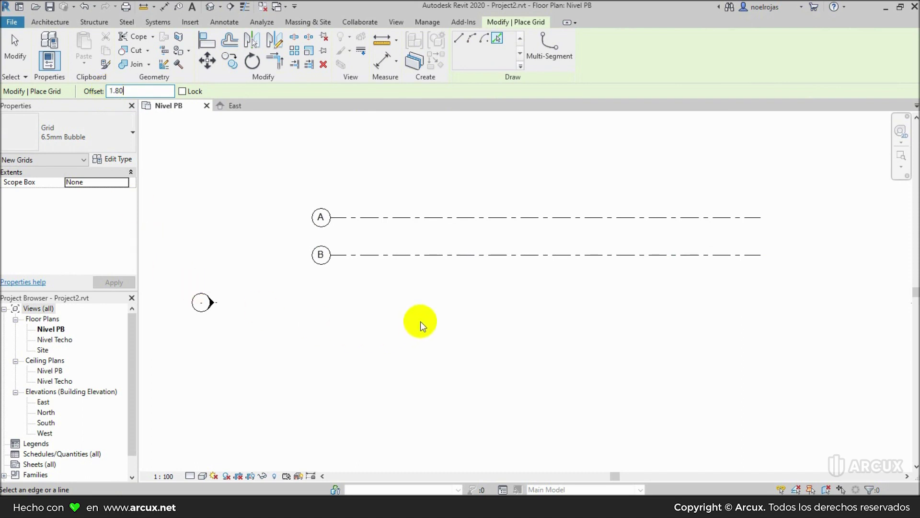
pyautogui.click(434, 261)
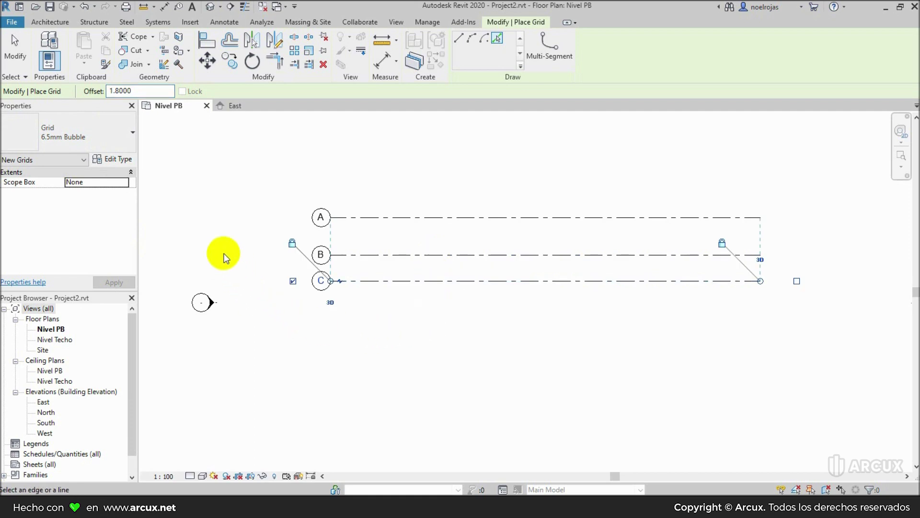
pyautogui.click(8, 64)
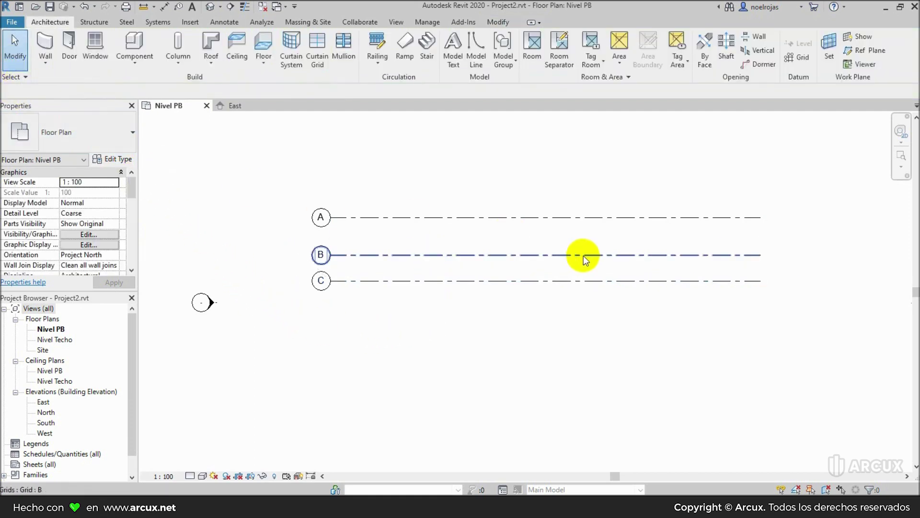
# - Add grid D by picking grid C with a 2.60 offset below it
pyautogui.click(799, 59)
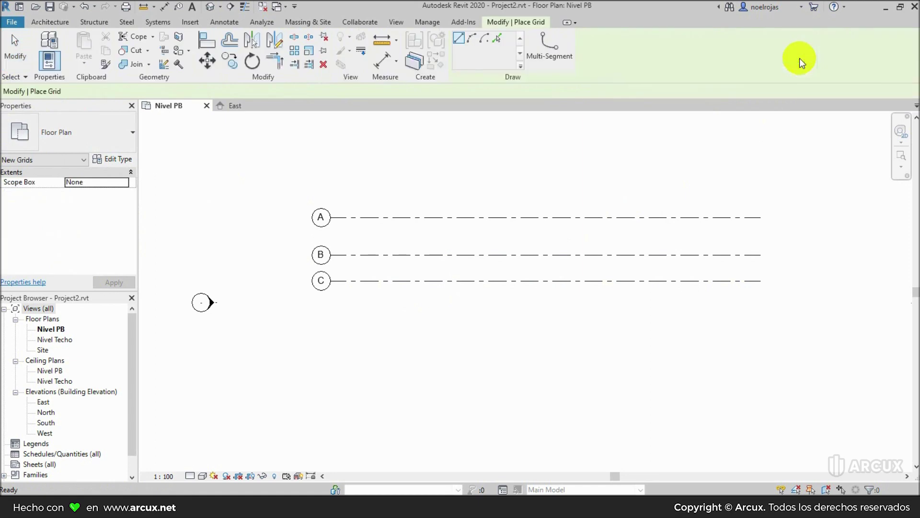
pyautogui.click(498, 39)
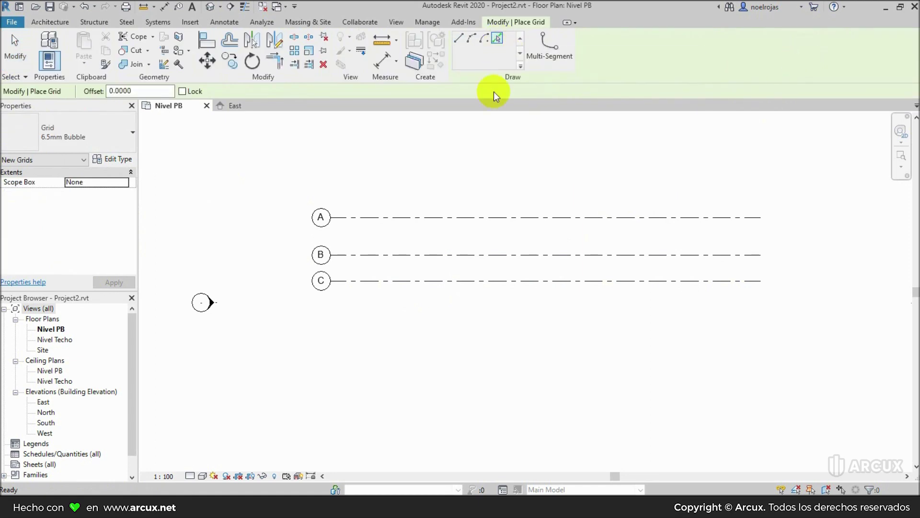
pyautogui.doubleClick(124, 91)
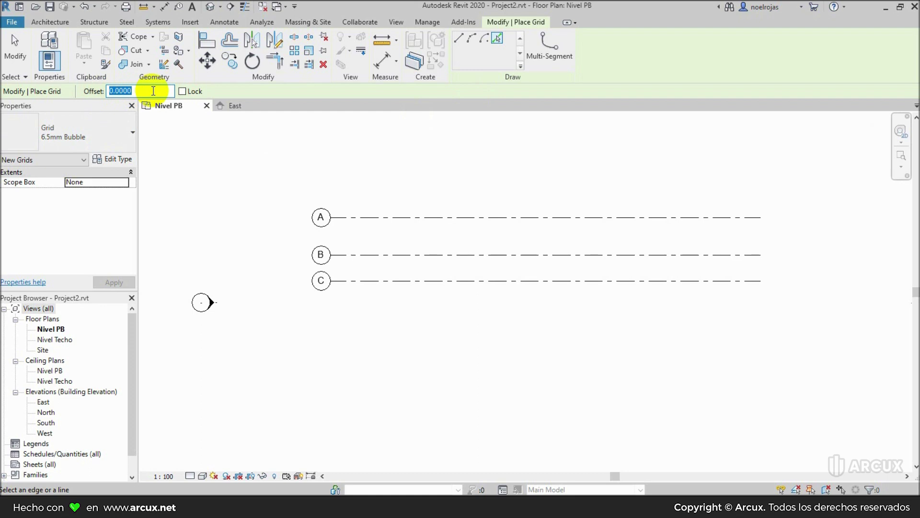
pyautogui.write('2.60')
pyautogui.press('Return')
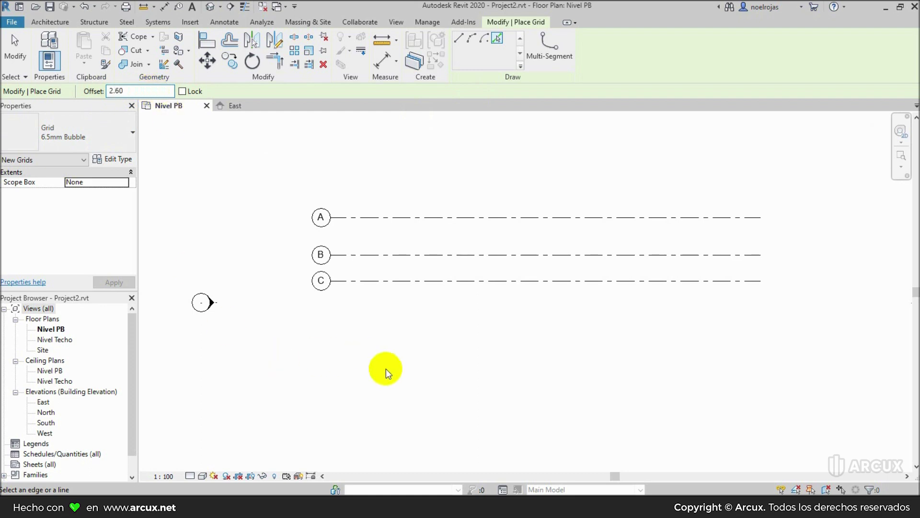
pyautogui.click(456, 287)
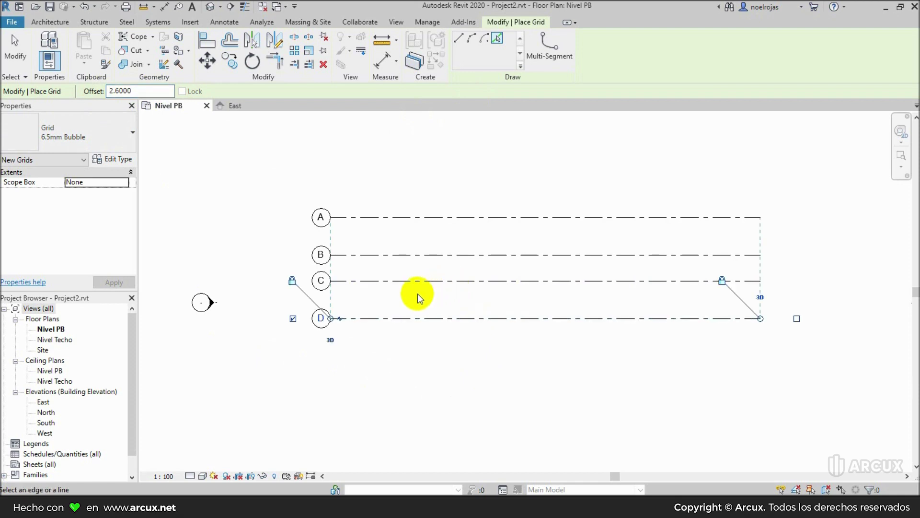
pyautogui.click(14, 50)
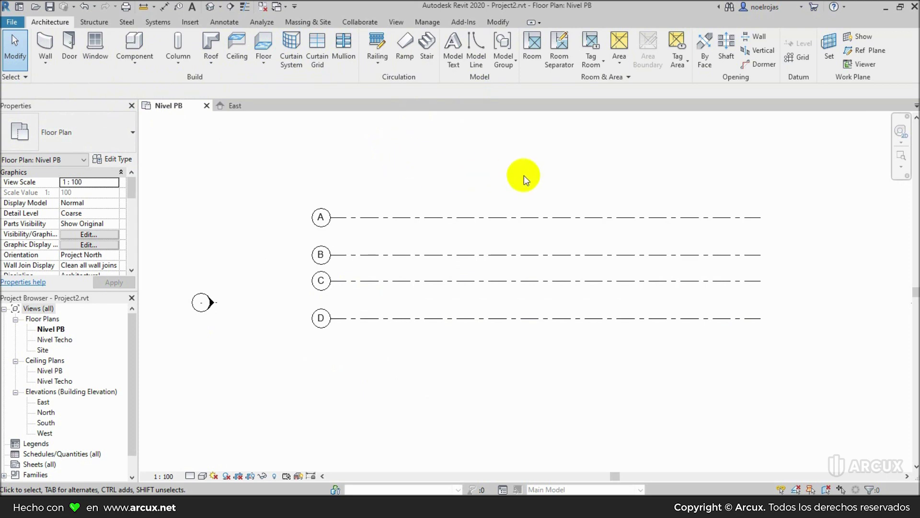
# - Draw a vertical grid line from below grid D to above grid A
pyautogui.click(799, 59)
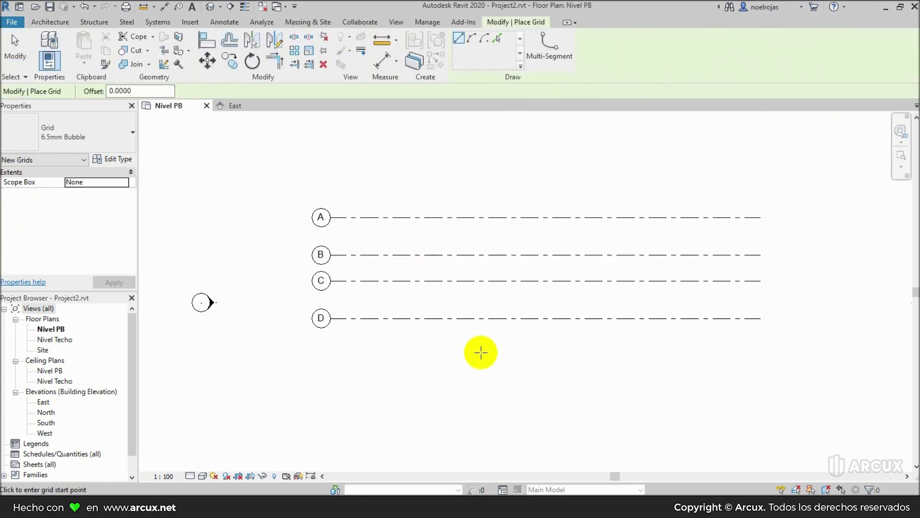
pyautogui.click(498, 351)
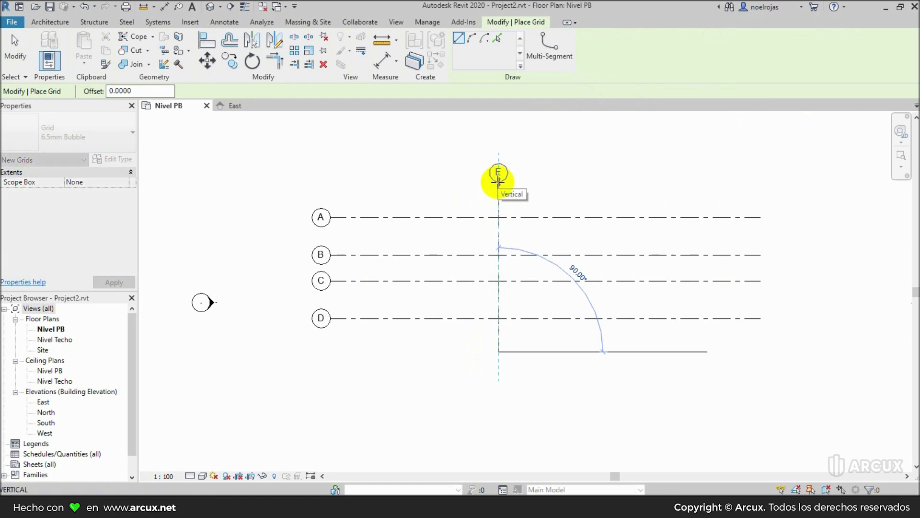
pyautogui.click(499, 181)
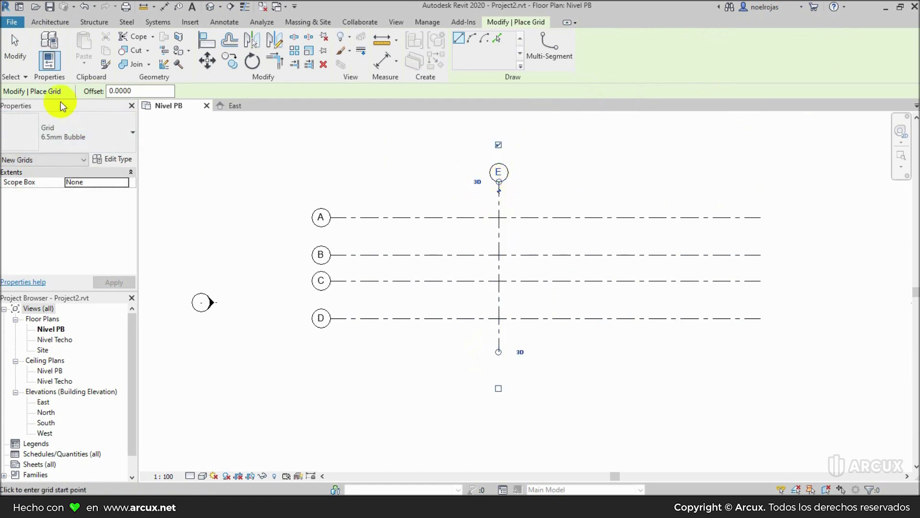
pyautogui.click(16, 56)
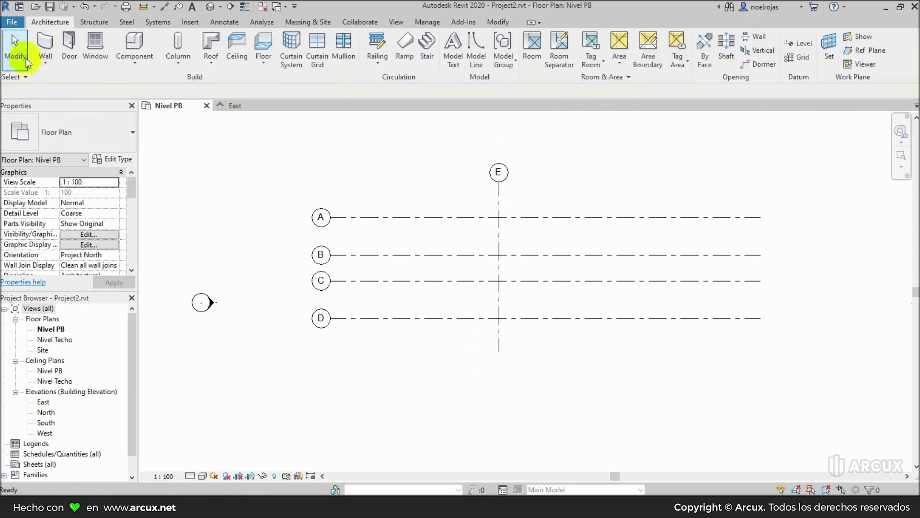
pyautogui.scroll(1, 498, 147)
pyautogui.scroll(1, 499, 148)
pyautogui.scroll(1, 499, 147)
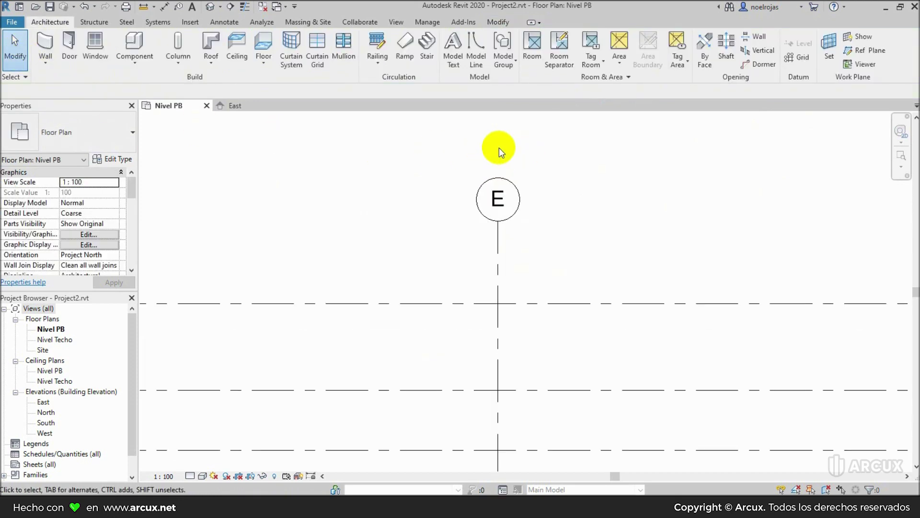
pyautogui.click(497, 198)
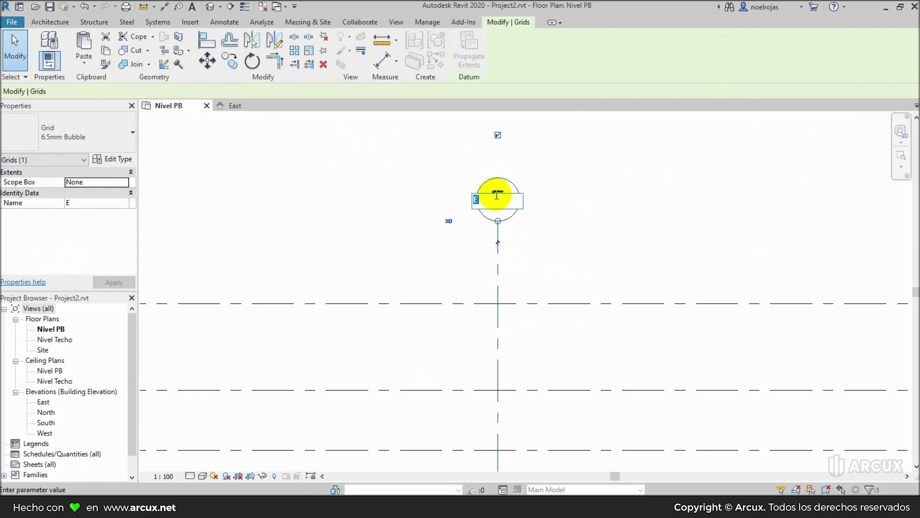
# - Rename the vertical grid's label from E to 1
pyautogui.write('1')
pyautogui.click(703, 189)
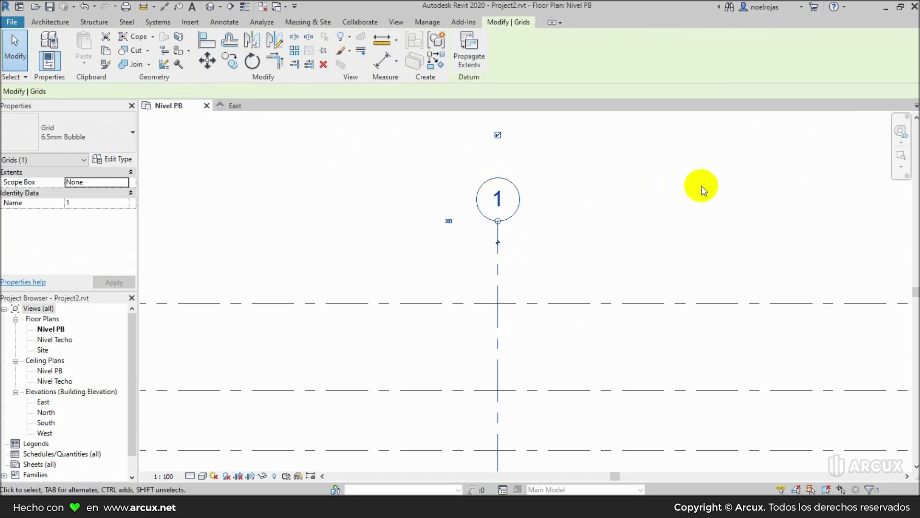
pyautogui.click(663, 188)
pyautogui.scroll(-2, 503, 189)
pyautogui.scroll(-2, 431, 187)
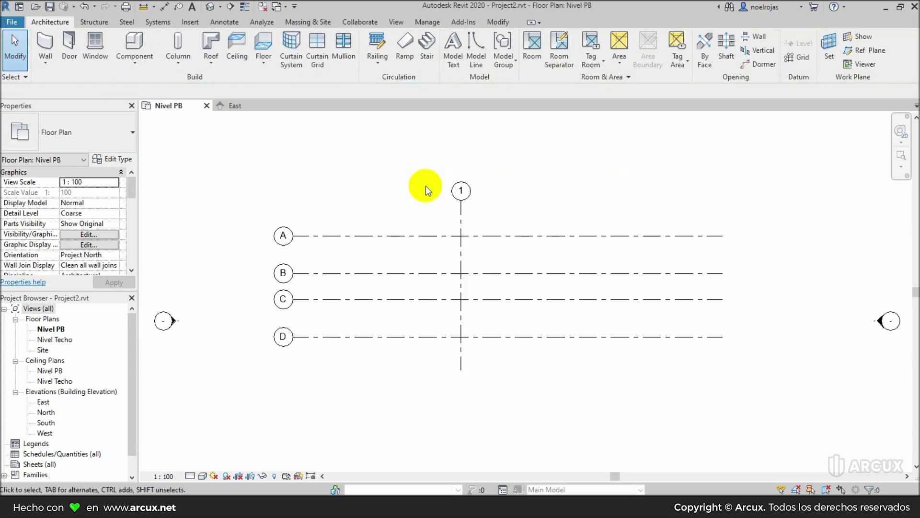
pyautogui.scroll(1, 418, 186)
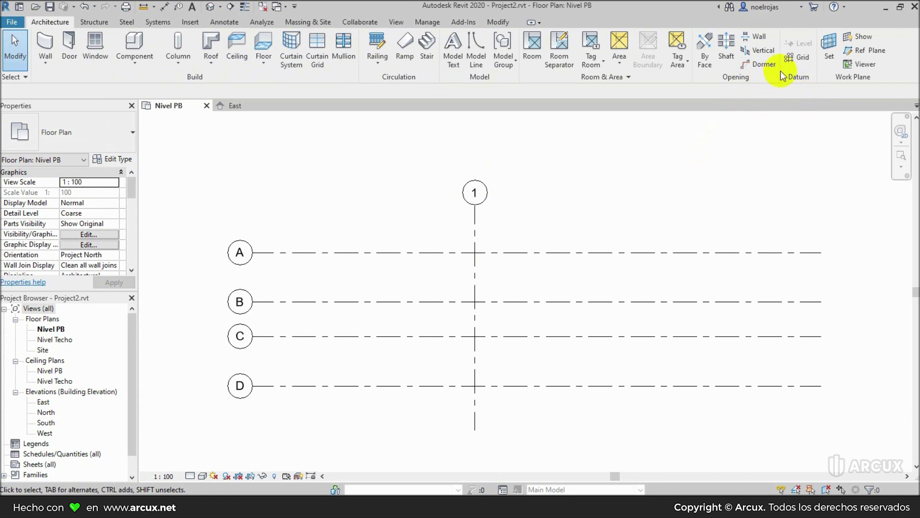
pyautogui.click(795, 58)
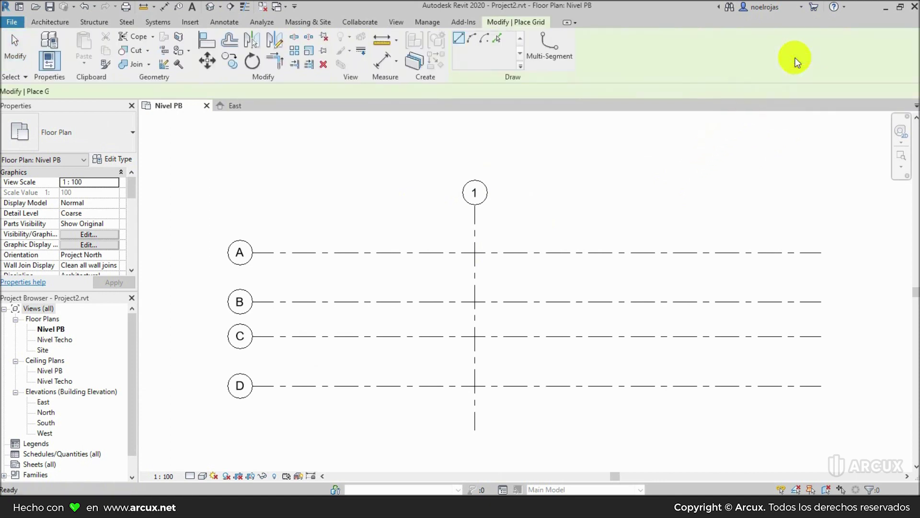
# - Create vertical grid 2 by picking grid 1 with a 2.50 offset to the right
pyautogui.click(497, 38)
pyautogui.doubleClick(139, 91)
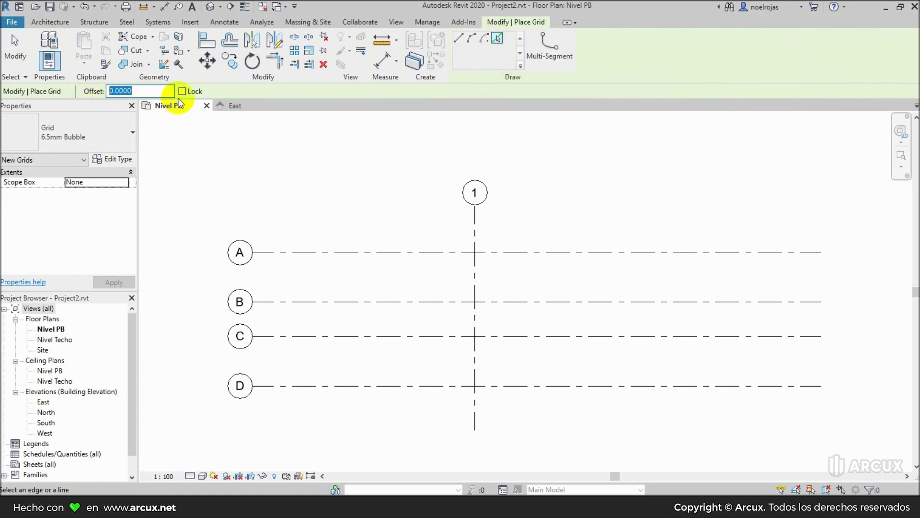
pyautogui.write('2.50')
pyautogui.press('Return')
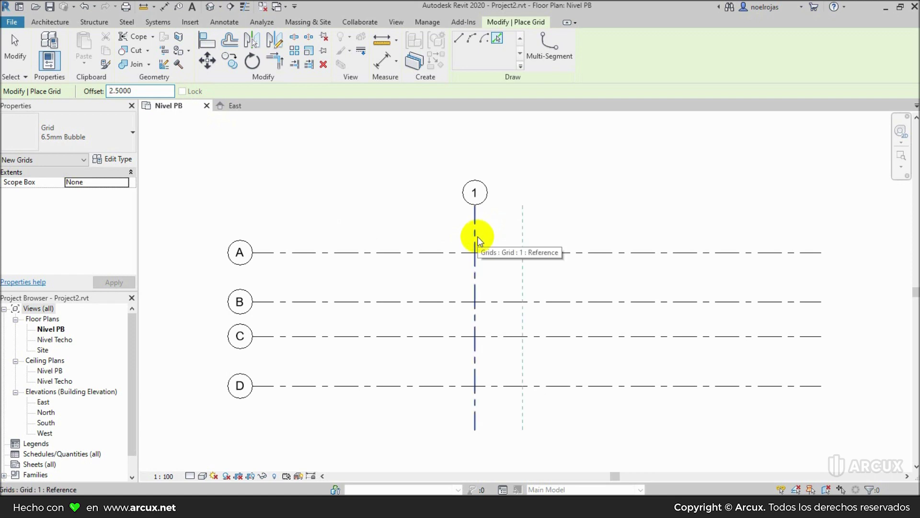
pyautogui.click(477, 237)
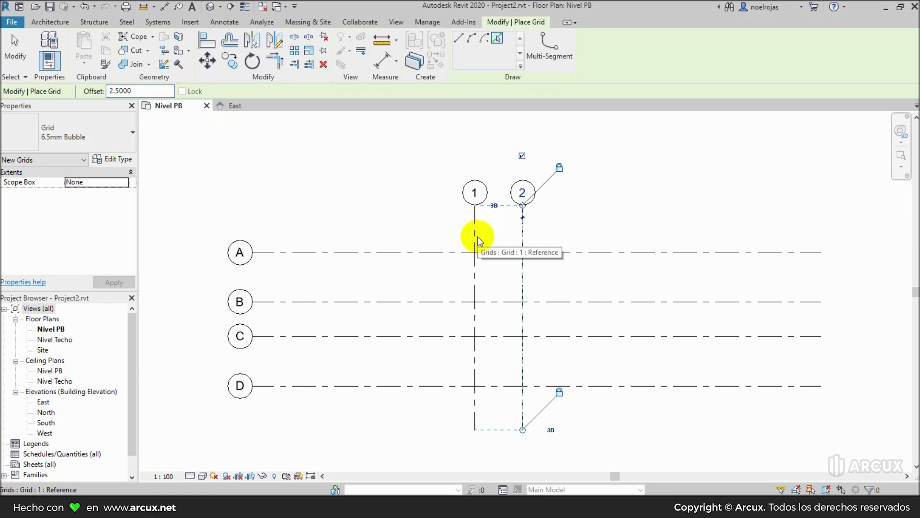
pyautogui.click(13, 46)
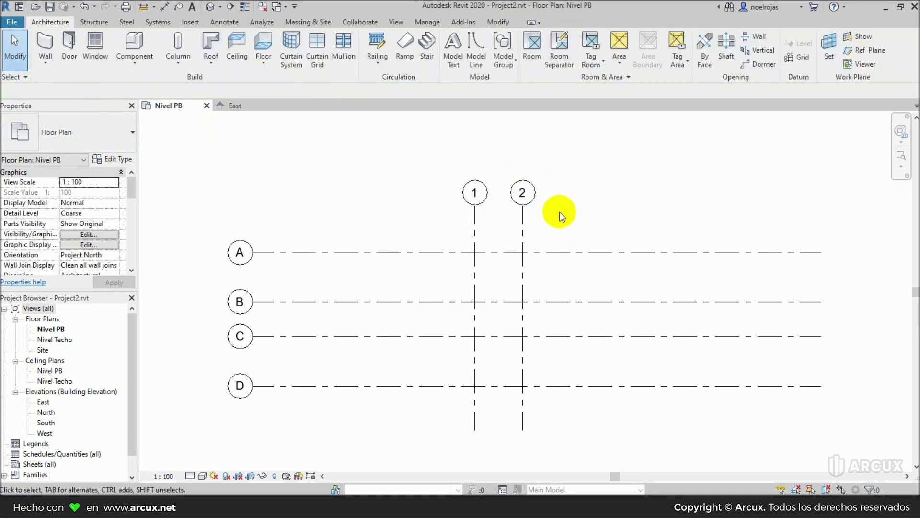
pyautogui.click(799, 58)
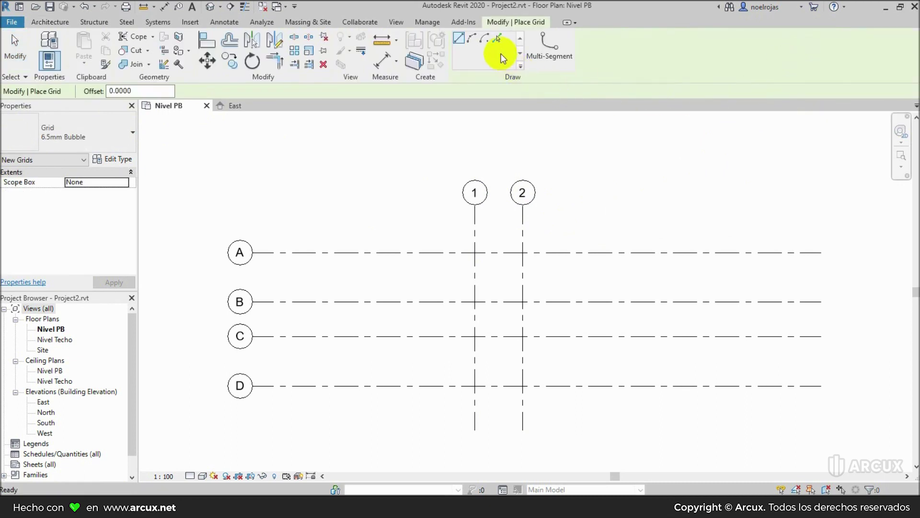
# - Create vertical grid 3 by picking grid 2 with a 2.00 offset to the right
pyautogui.click(498, 37)
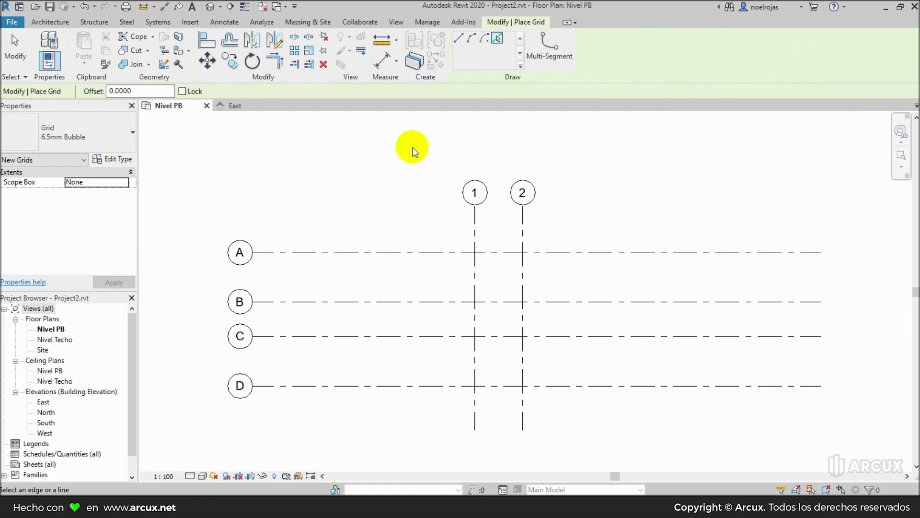
pyautogui.doubleClick(125, 91)
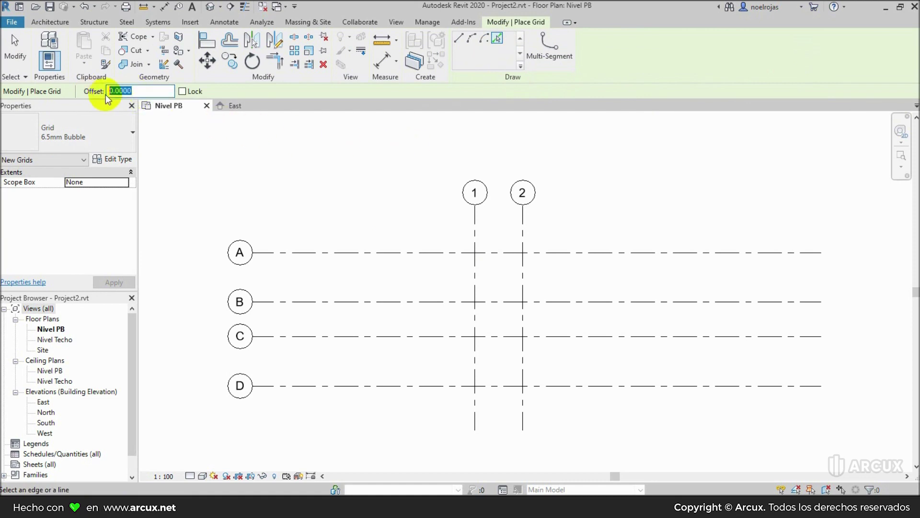
pyautogui.write('2.00')
pyautogui.press('Return')
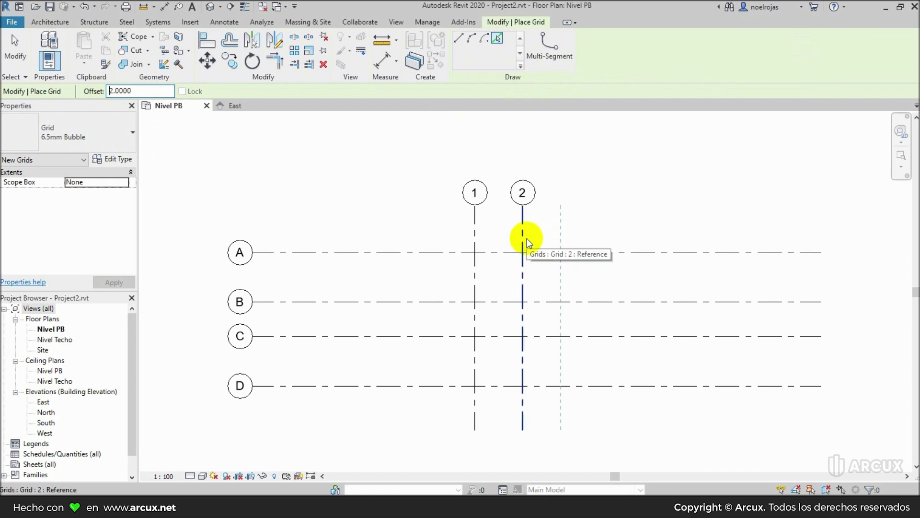
pyautogui.click(528, 238)
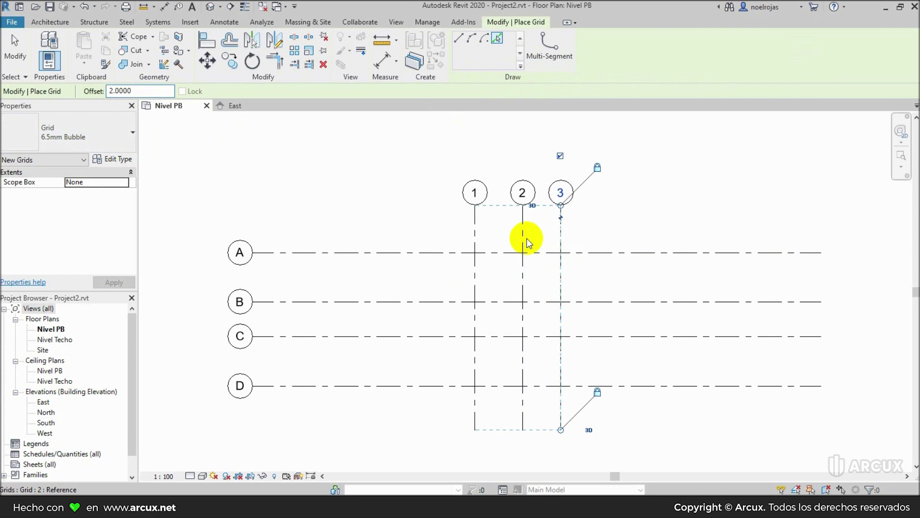
pyautogui.click(14, 46)
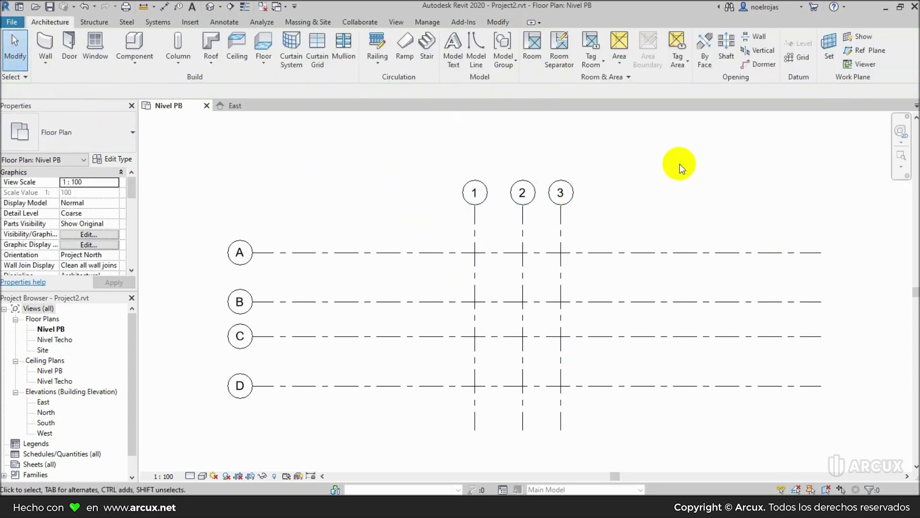
pyautogui.click(803, 59)
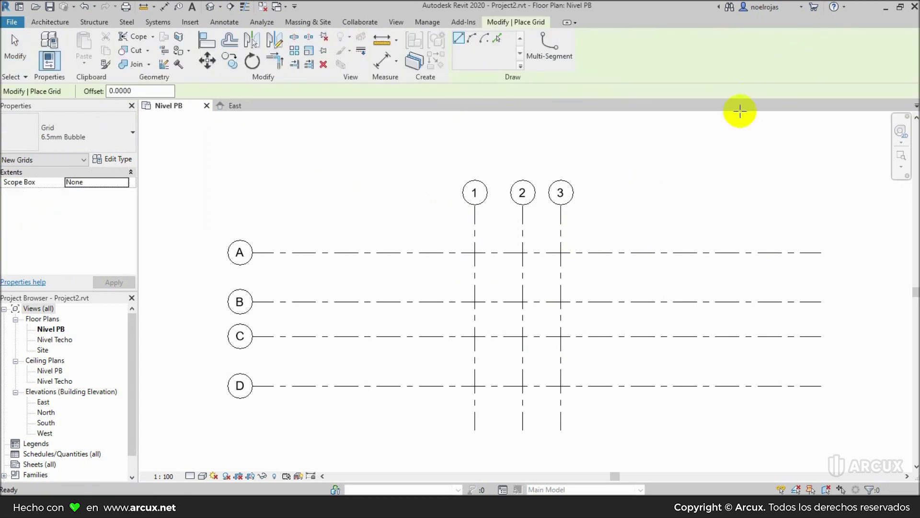
# - Create vertical grid 4 by picking grid 3 with a 3.41 offset to the right
pyautogui.click(498, 38)
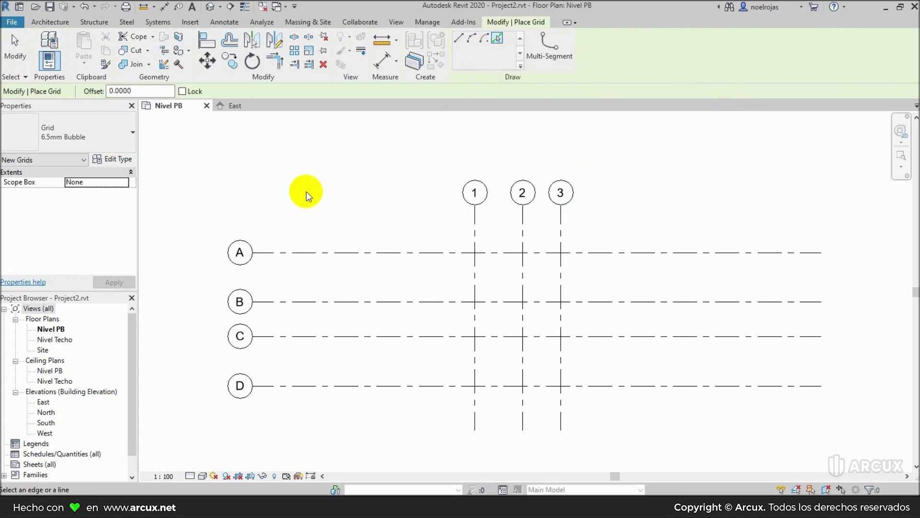
pyautogui.click(144, 91)
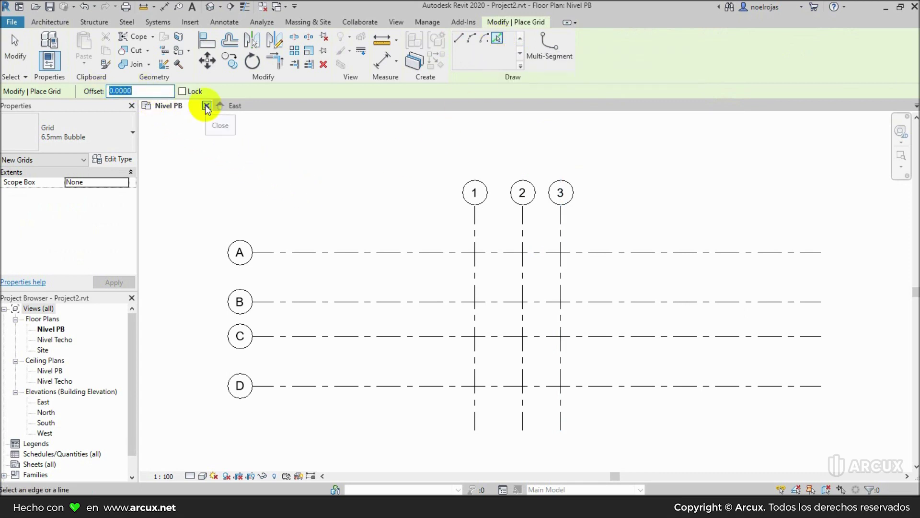
pyautogui.write('3.41')
pyautogui.press('Return')
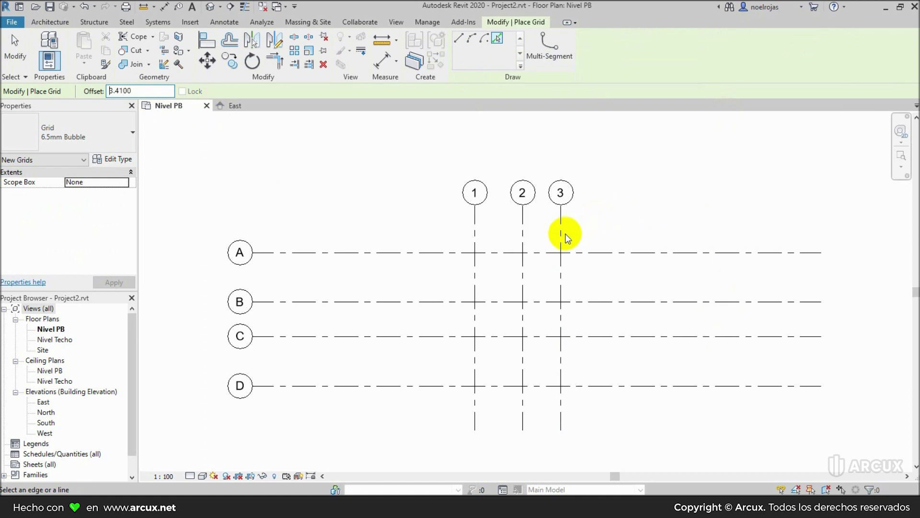
pyautogui.click(562, 237)
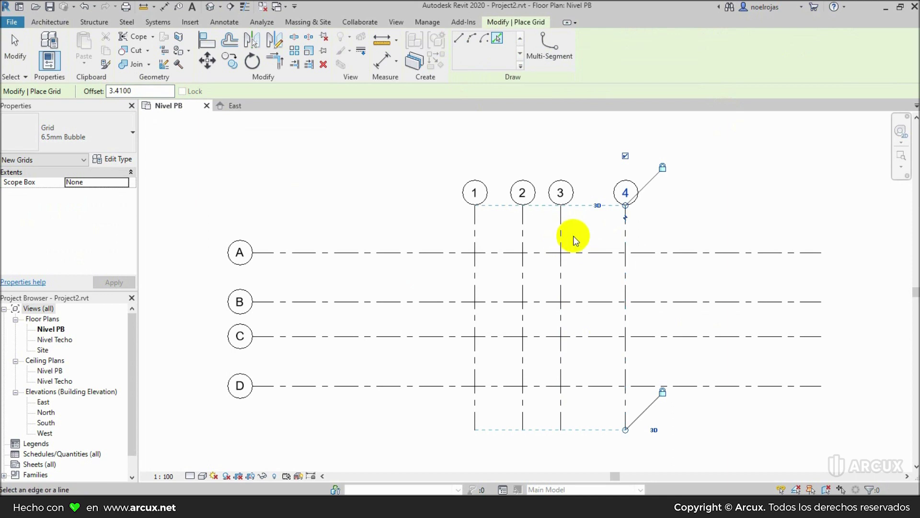
pyautogui.click(19, 56)
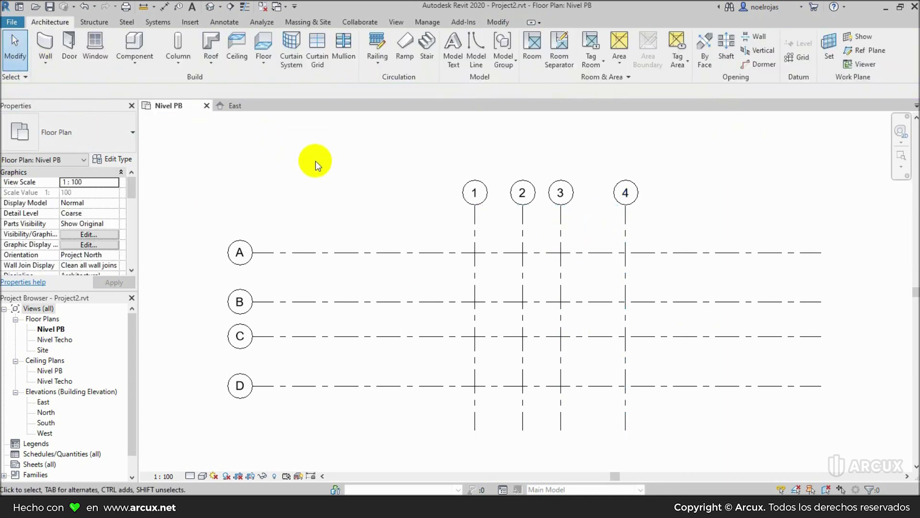